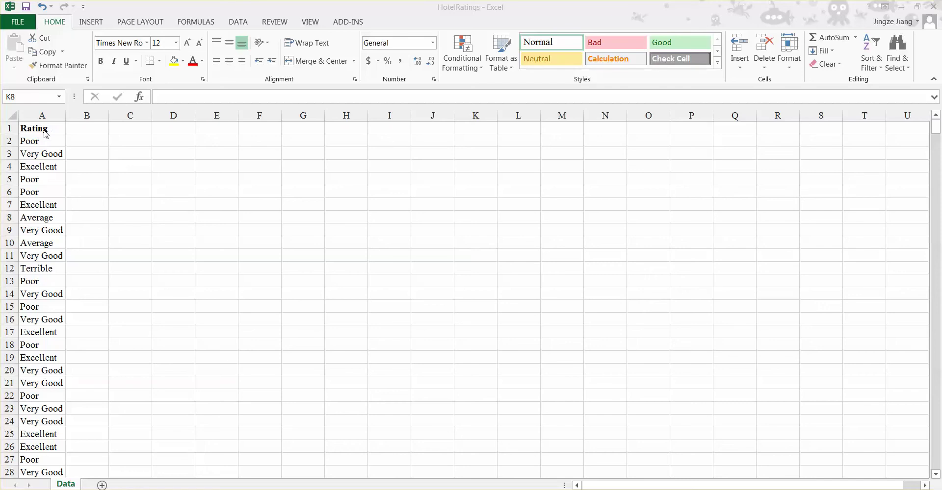
Step: Check how far the Rating data extends and enter the heading Hotel Quality in cell C1
{"action": "left_click", "coordinate": [935, 127]}
{"action": "left_click_drag", "start_coordinate": [935, 129], "coordinate": [934, 478]}
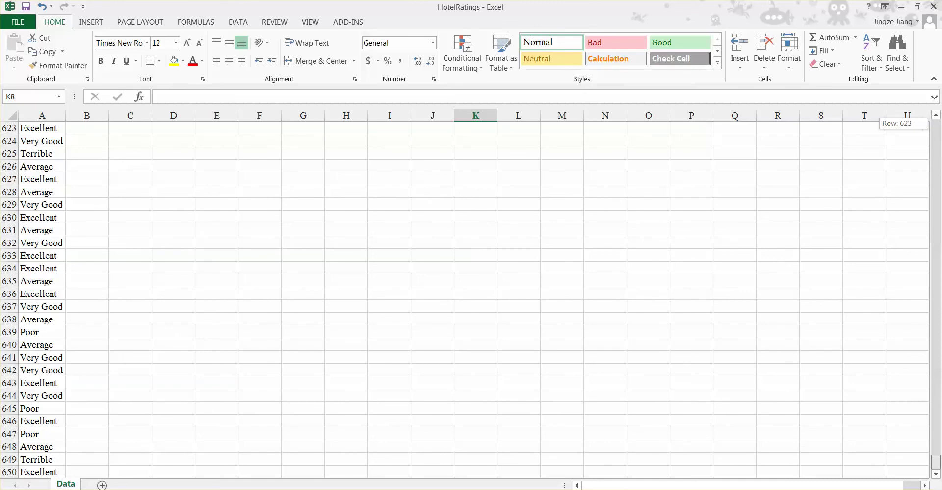
{"action": "left_click_drag", "start_coordinate": [933, 478], "coordinate": [937, 128]}
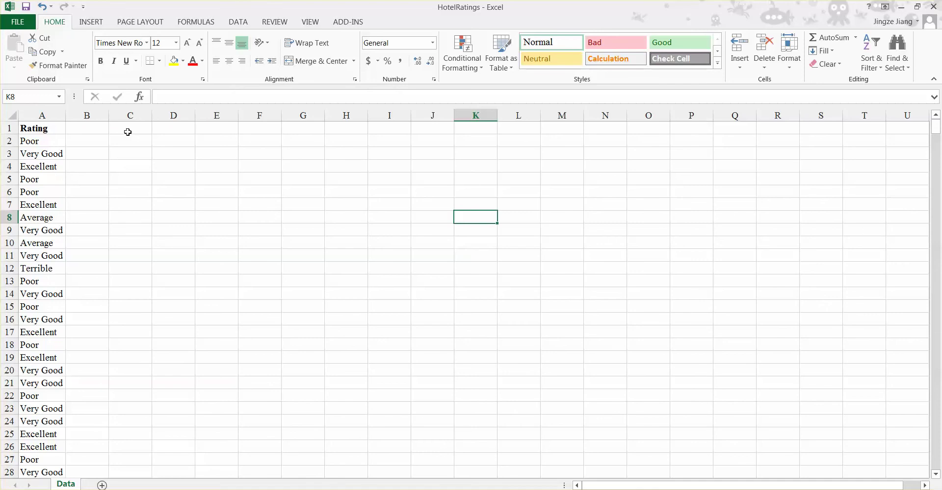
{"action": "left_click", "coordinate": [130, 131]}
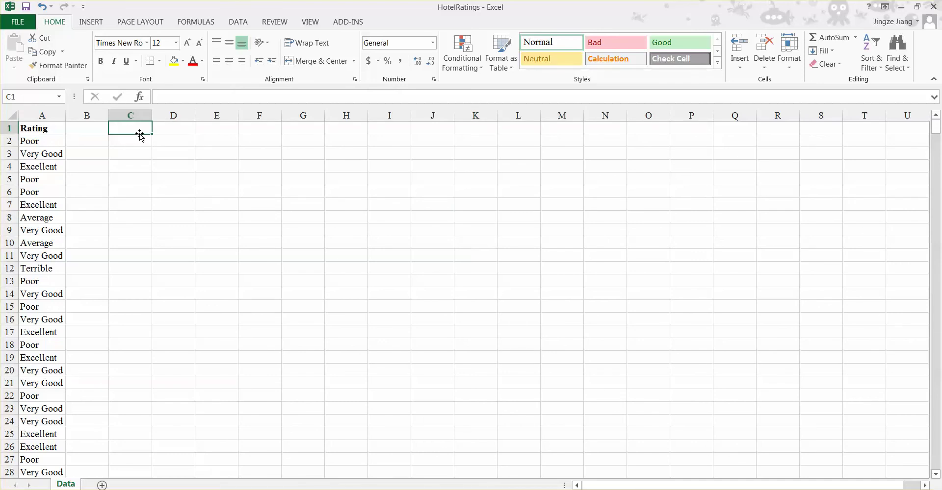
{"action": "type", "text": "H"}
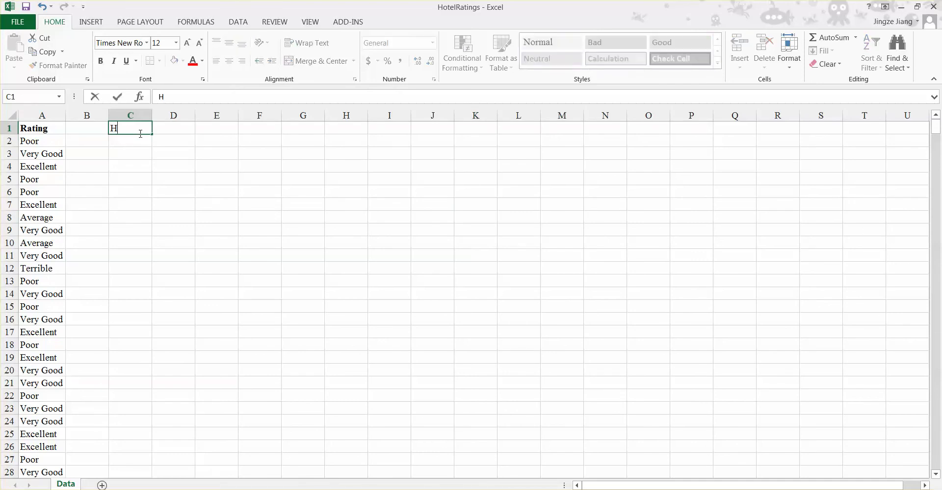
{"action": "type", "text": "otel Quality"}
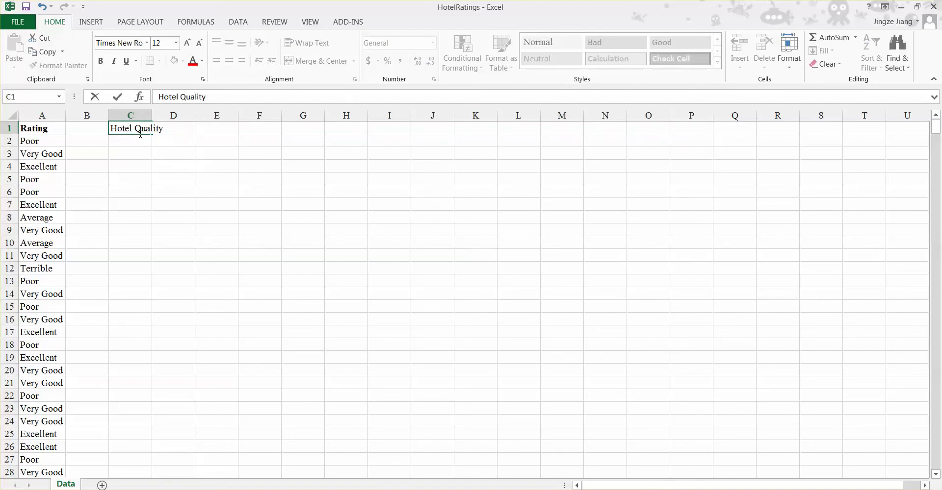
{"action": "key", "text": "Return"}
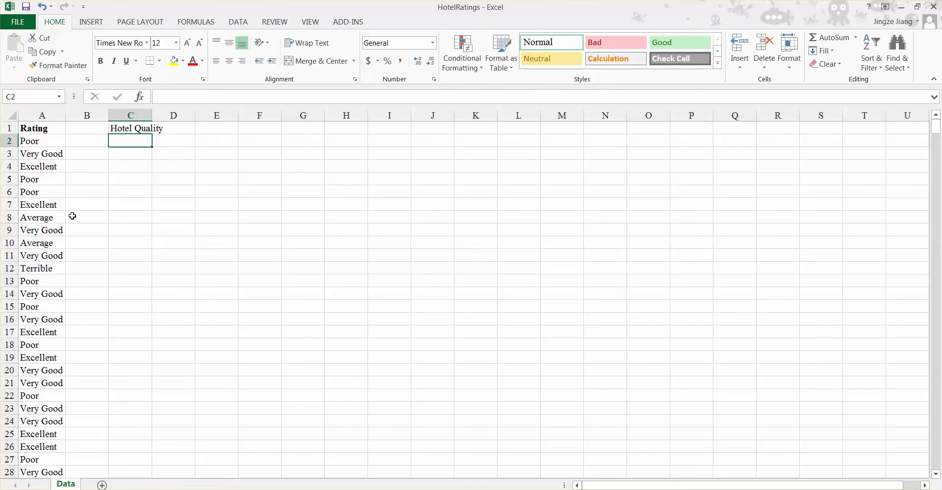
Step: Copy the ratings Terrible and Poor from the Rating column into cells C2 and C3
{"action": "left_click", "coordinate": [41, 268]}
{"action": "key", "text": "ctrl+c"}
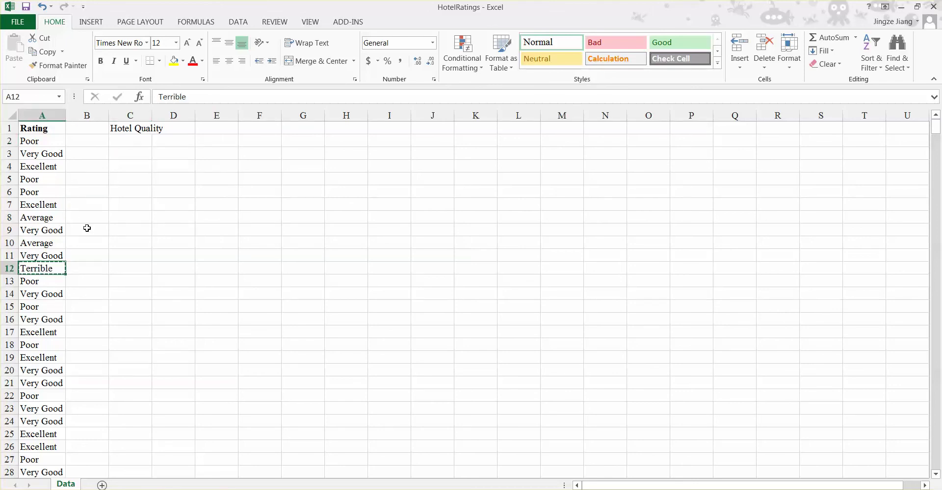
{"action": "left_click", "coordinate": [132, 142]}
{"action": "key", "text": "ctrl+v"}
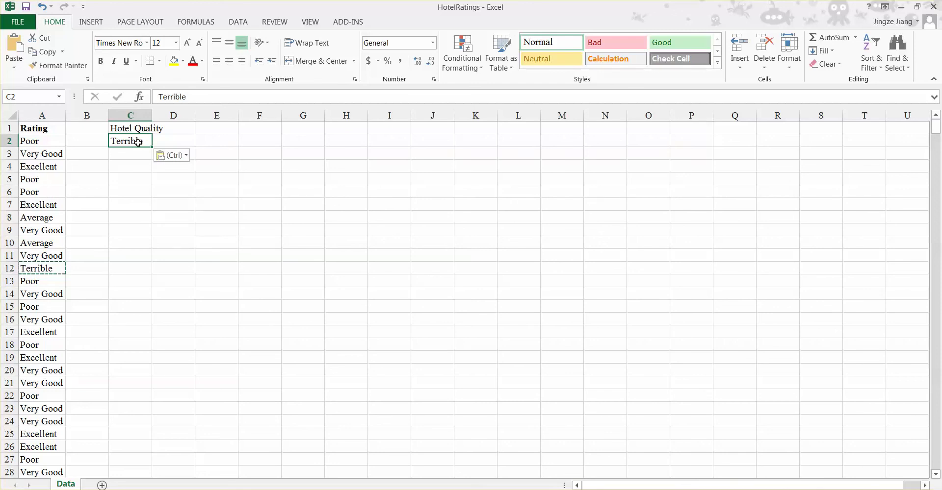
{"action": "left_click", "coordinate": [32, 179]}
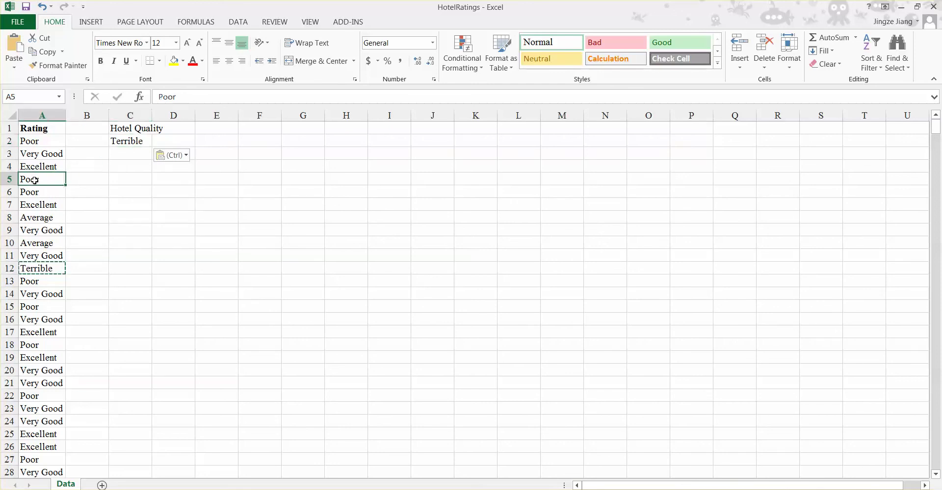
{"action": "key", "text": "ctrl"}
{"action": "key", "text": "ctrl"}
{"action": "key", "text": "ctrl+c"}
{"action": "left_click", "coordinate": [113, 156]}
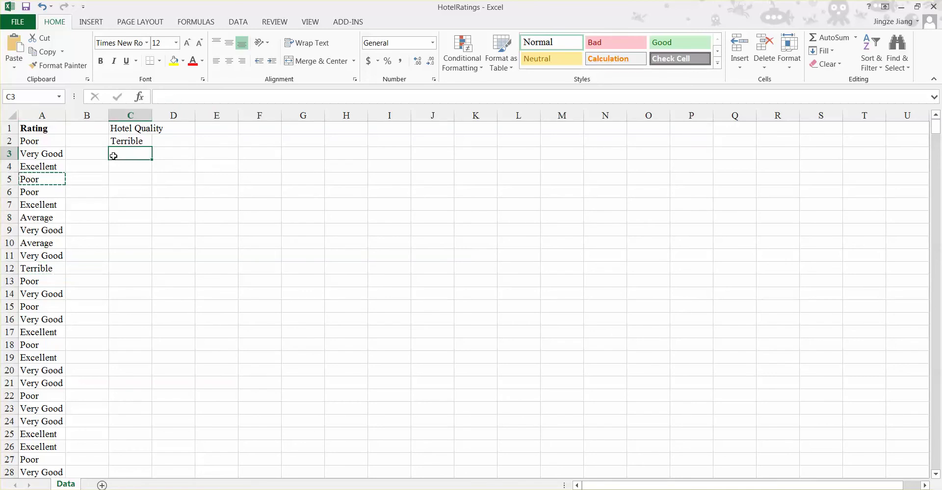
{"action": "key", "text": "ctrl+v"}
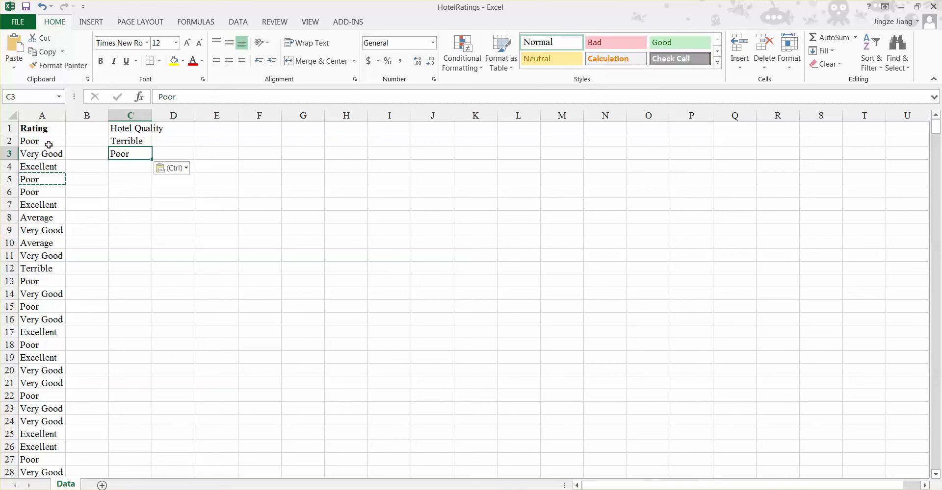
Step: Copy the ratings Average, Very Good and Excellent from the Rating column into cells C4, C5 and C6
{"action": "left_click", "coordinate": [40, 219]}
{"action": "key", "text": "ctrl+c"}
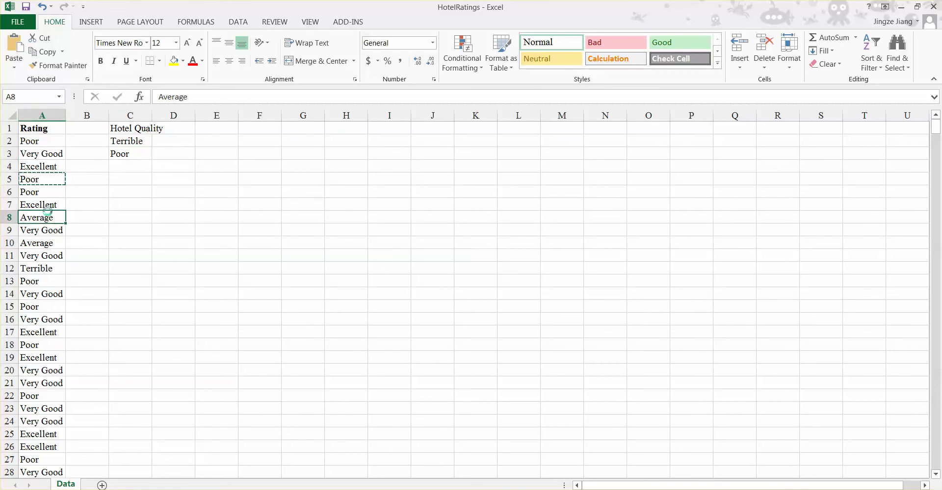
{"action": "left_click", "coordinate": [125, 165]}
{"action": "key", "text": "ctrl+v"}
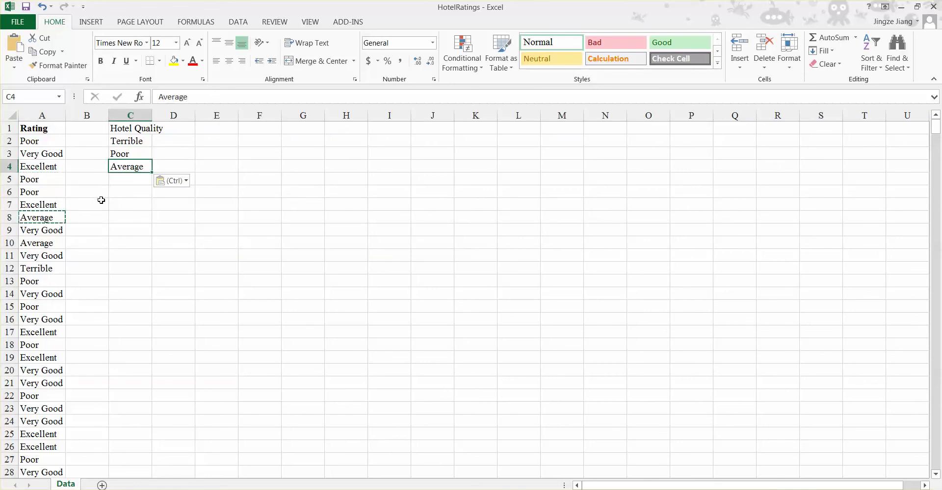
{"action": "left_click", "coordinate": [50, 231]}
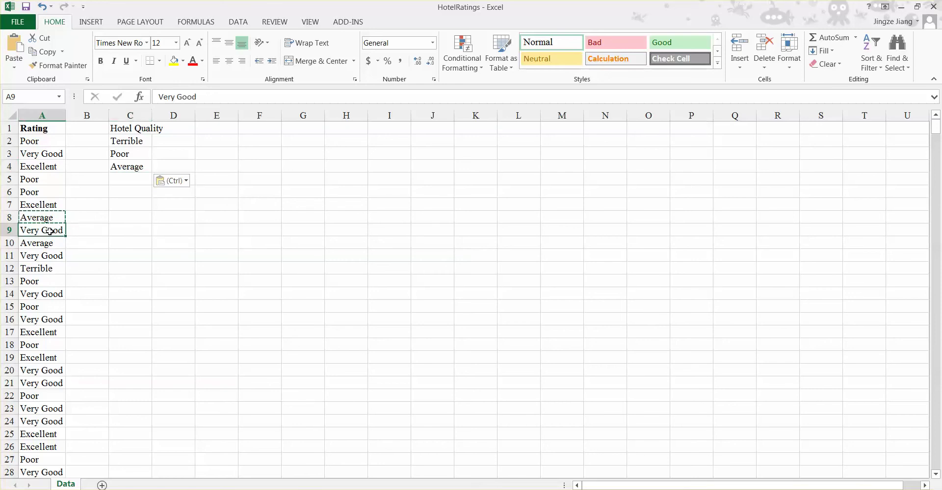
{"action": "key", "text": "ctrl+c"}
{"action": "left_click", "coordinate": [129, 177]}
{"action": "key", "text": "ctrl+v"}
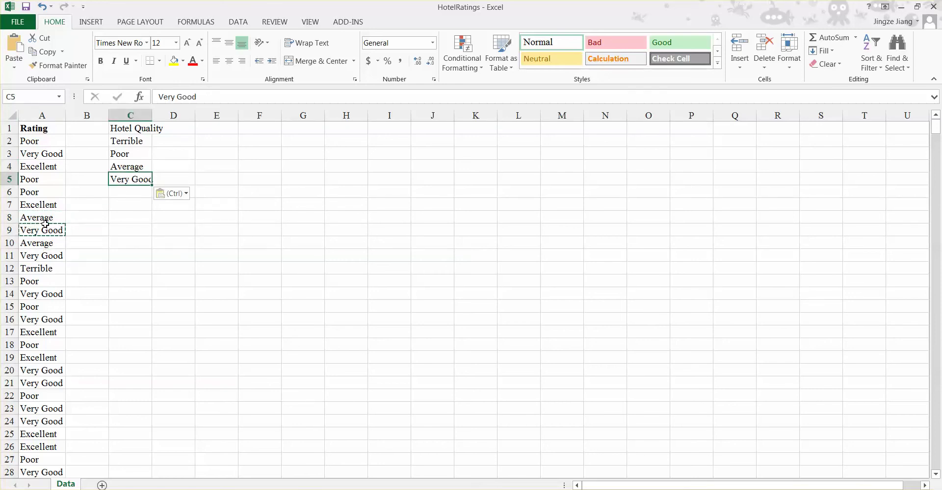
{"action": "left_click", "coordinate": [44, 205]}
{"action": "key", "text": "ctrl+c"}
{"action": "left_click", "coordinate": [115, 190]}
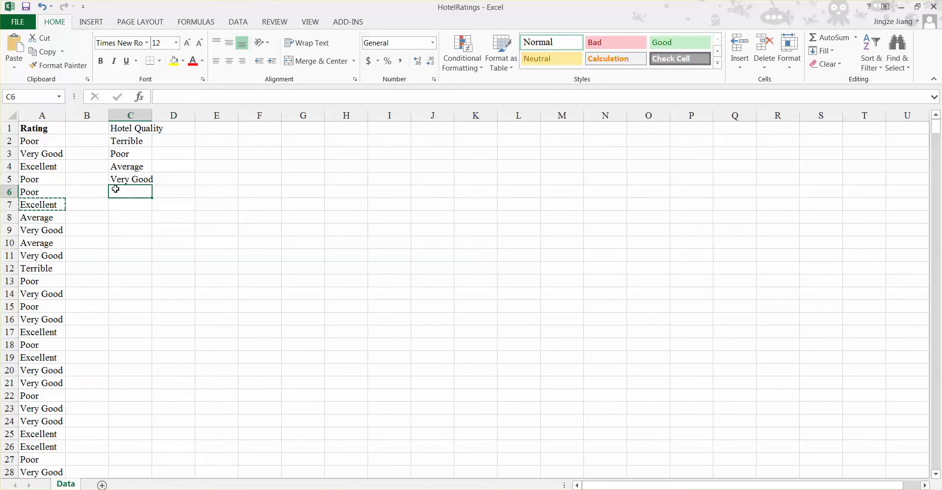
{"action": "key", "text": "ctrl+v"}
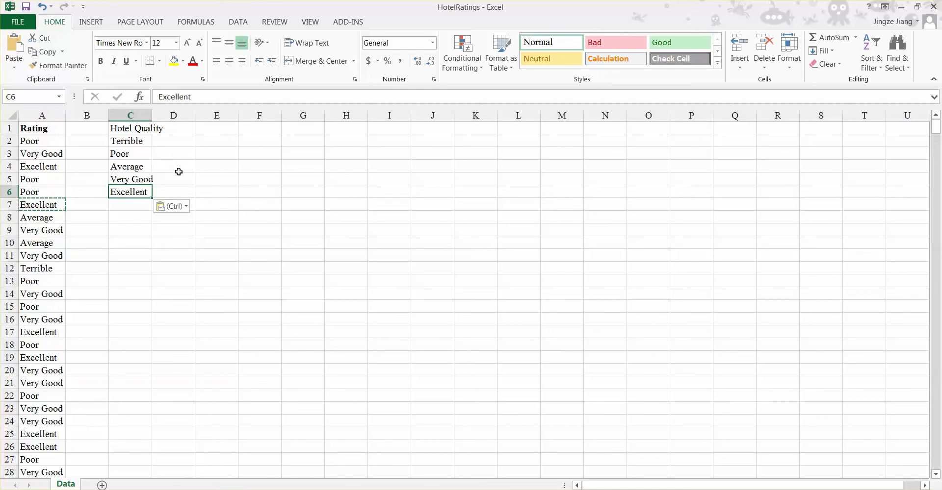
Step: Make the Hotel Quality heading bold and enter the heading Frequency in cell E1
{"action": "left_click", "coordinate": [141, 130]}
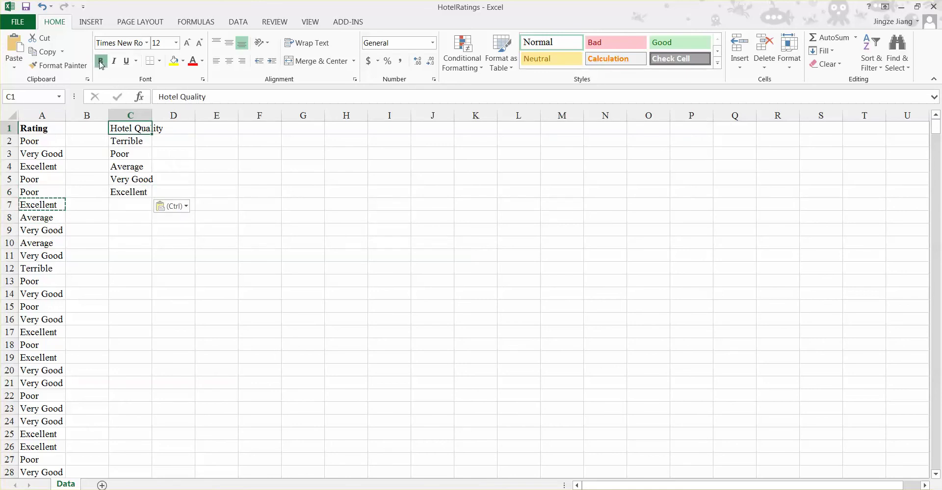
{"action": "key", "text": "ctrl+b"}
{"action": "left_click", "coordinate": [215, 132]}
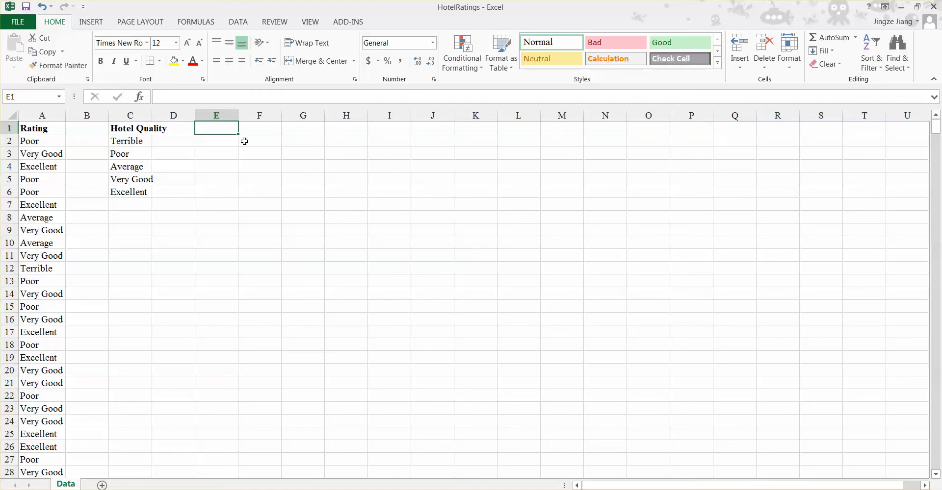
{"action": "type", "text": "fREQU"}
{"action": "key", "text": "BackSpace"}
{"action": "key", "text": "BackSpace"}
{"action": "key", "text": "BackSpace"}
{"action": "key", "text": "BackSpace"}
{"action": "key", "text": "BackSpace"}
{"action": "type", "text": "Frequen"}
{"action": "key", "text": "BackSpace"}
{"action": "key", "text": "BackSpace"}
{"action": "type", "text": "ency"}
{"action": "key", "text": "Return"}
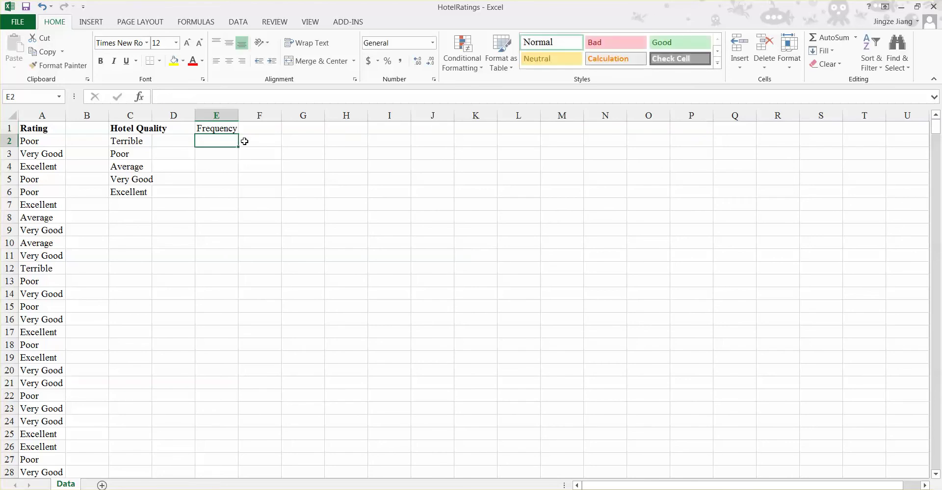
Step: Make the Frequency heading bold and widen column E slightly so the heading fits
{"action": "left_click", "coordinate": [217, 129]}
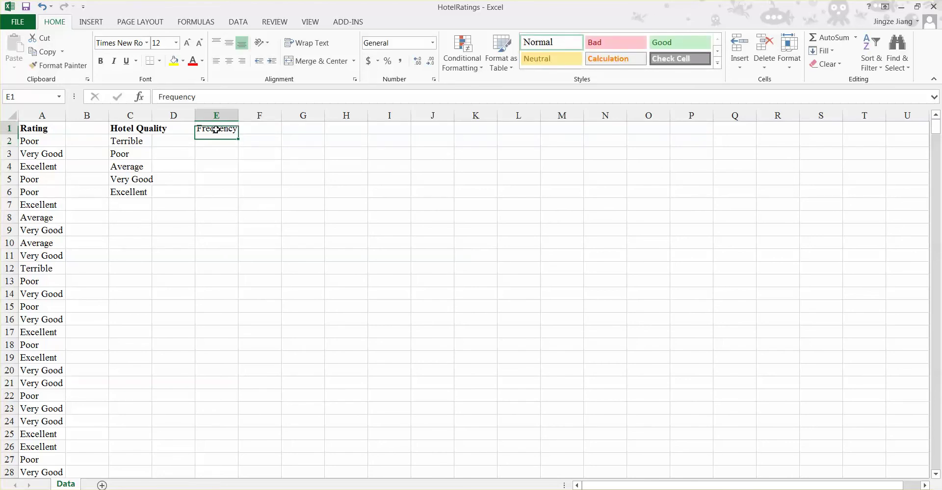
{"action": "left_click", "coordinate": [101, 62]}
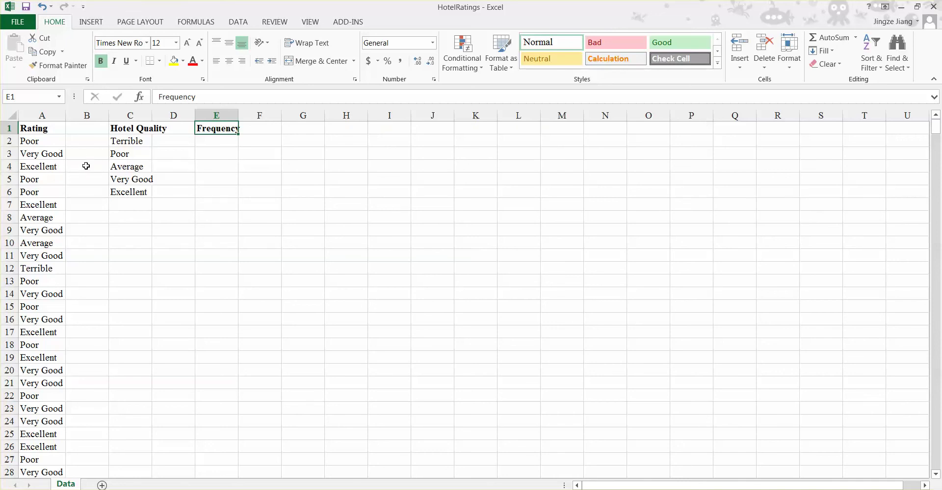
{"action": "left_click_drag", "start_coordinate": [239, 116], "coordinate": [246, 116]}
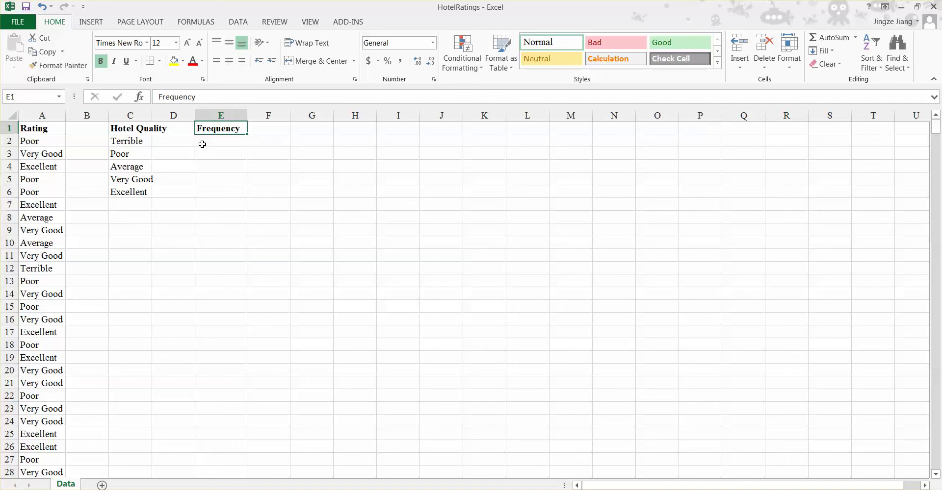
Step: Enter the function name countif as a text note in cell H2
{"action": "left_click", "coordinate": [354, 141]}
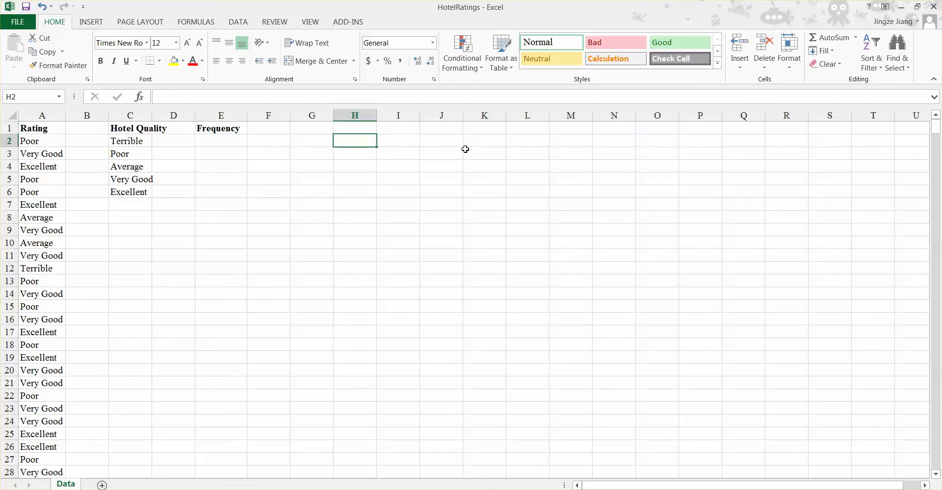
{"action": "type", "text": "countif"}
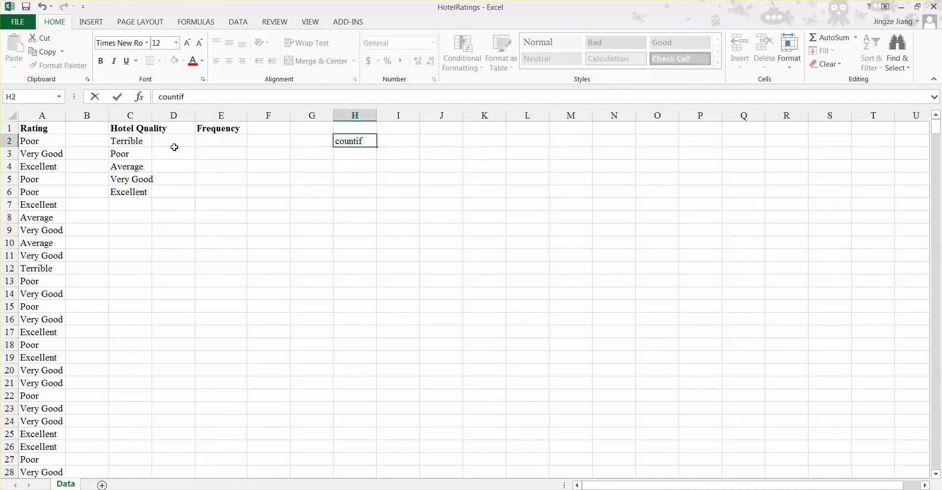
Step: Count the Terrible ratings in cell E2 with the formula =countif(A2:A650,C2)
{"action": "left_click", "coordinate": [209, 141]}
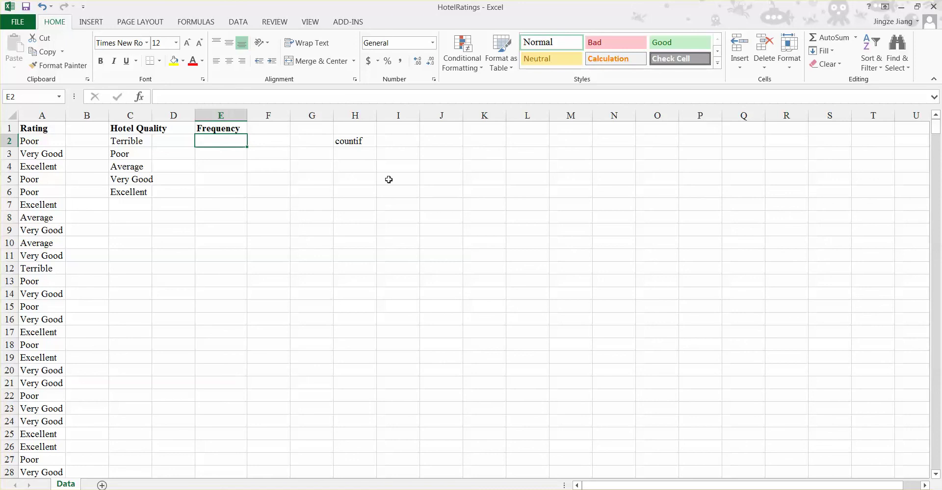
{"action": "type", "text": "="}
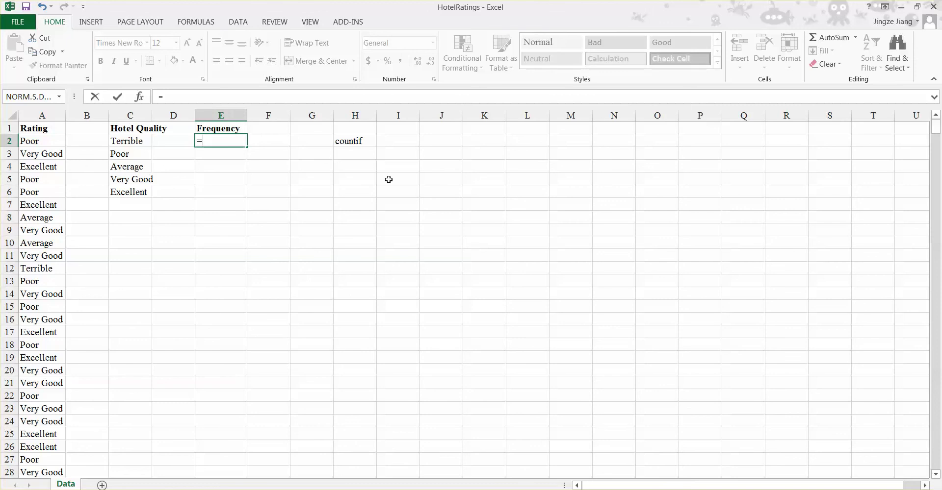
{"action": "type", "text": "countif"}
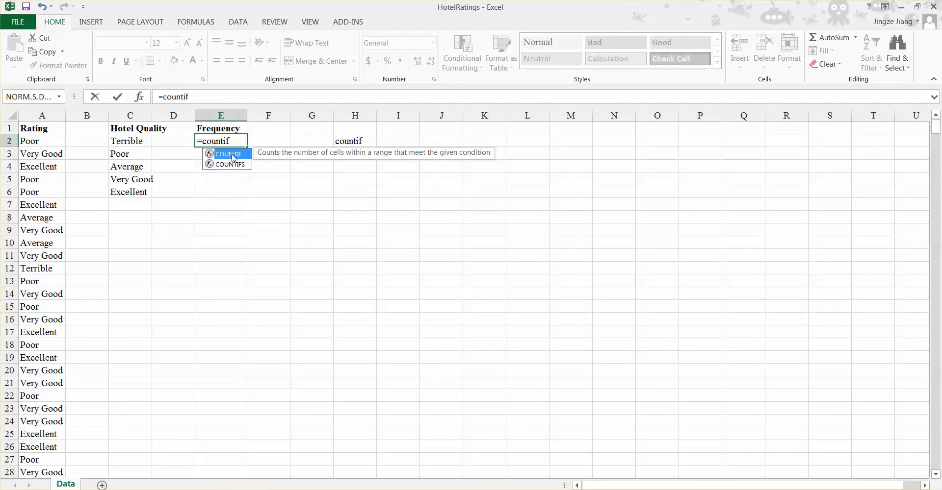
{"action": "double_click", "coordinate": [232, 155]}
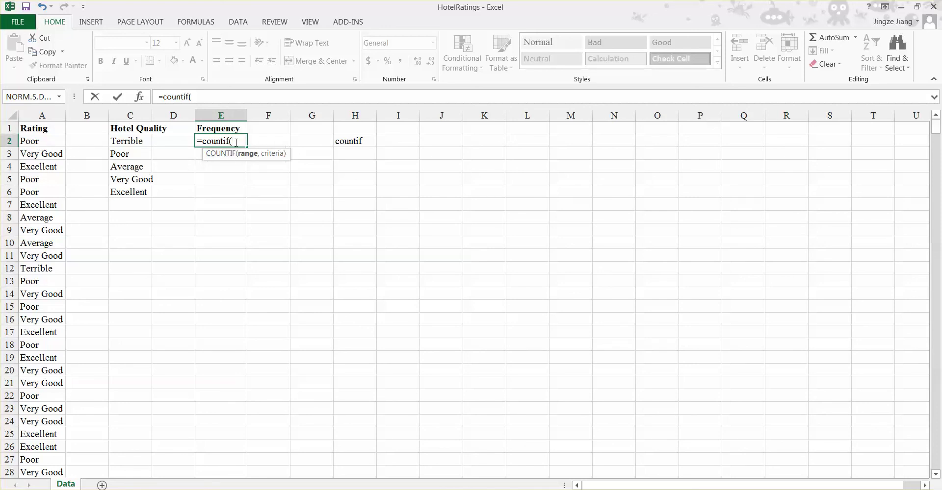
{"action": "type", "text": "A"}
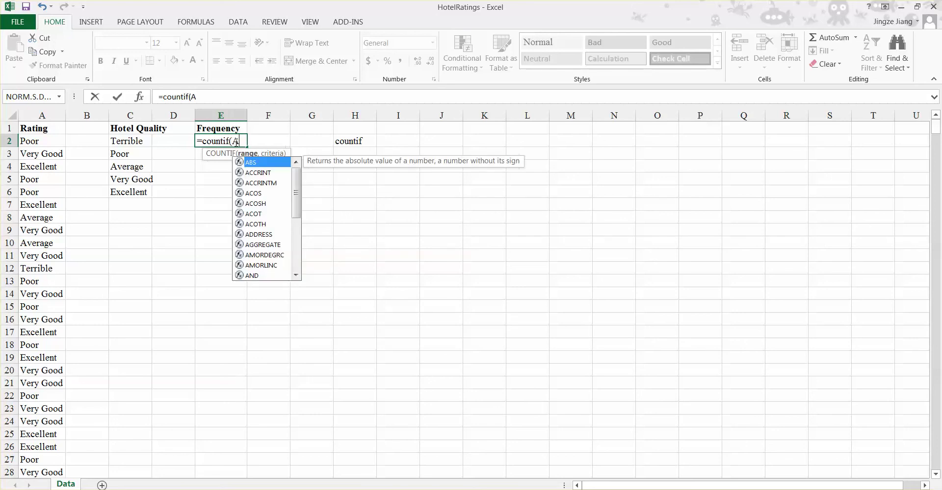
{"action": "type", "text": "2:"}
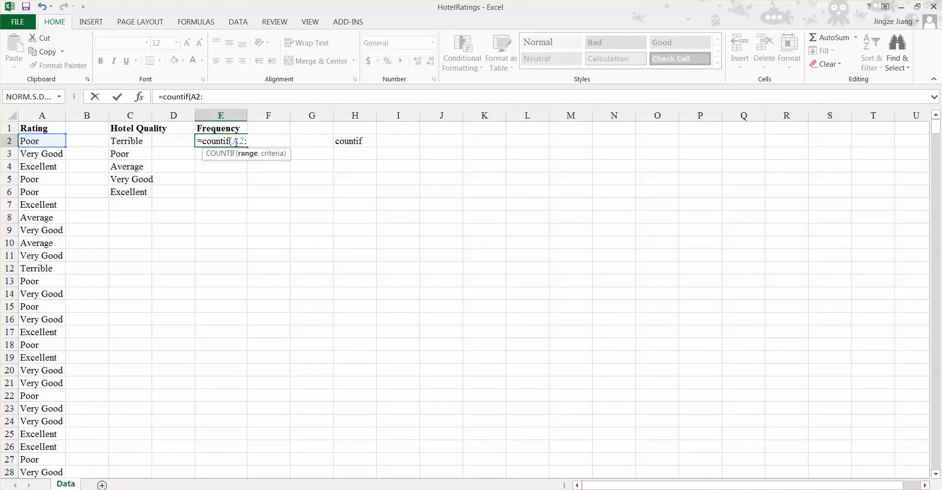
{"action": "type", "text": "A"}
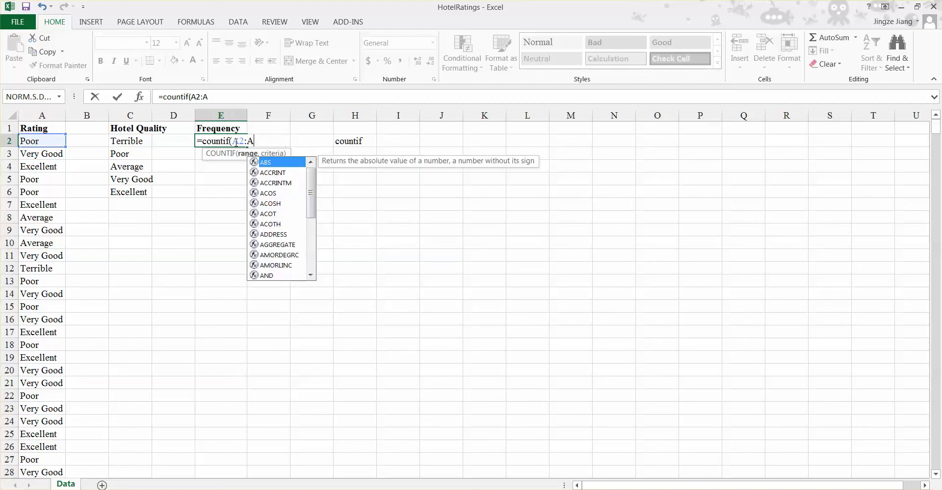
{"action": "type", "text": "650"}
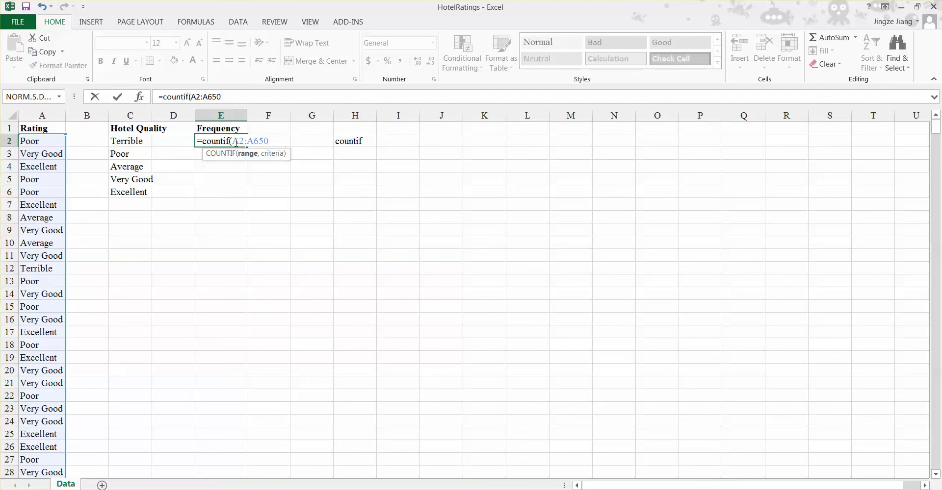
{"action": "type", "text": ","}
{"action": "left_click", "coordinate": [136, 142]}
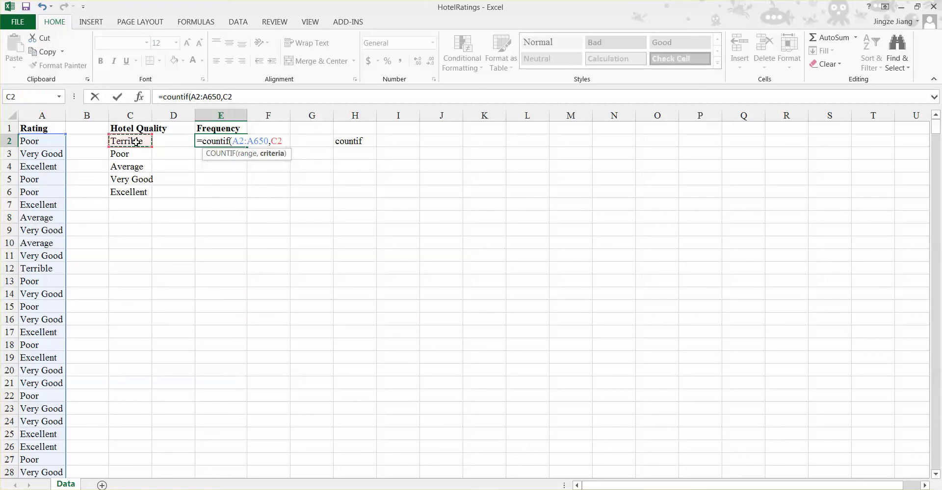
{"action": "type", "text": ")"}
{"action": "left_click", "coordinate": [286, 142]}
{"action": "key", "text": "Return"}
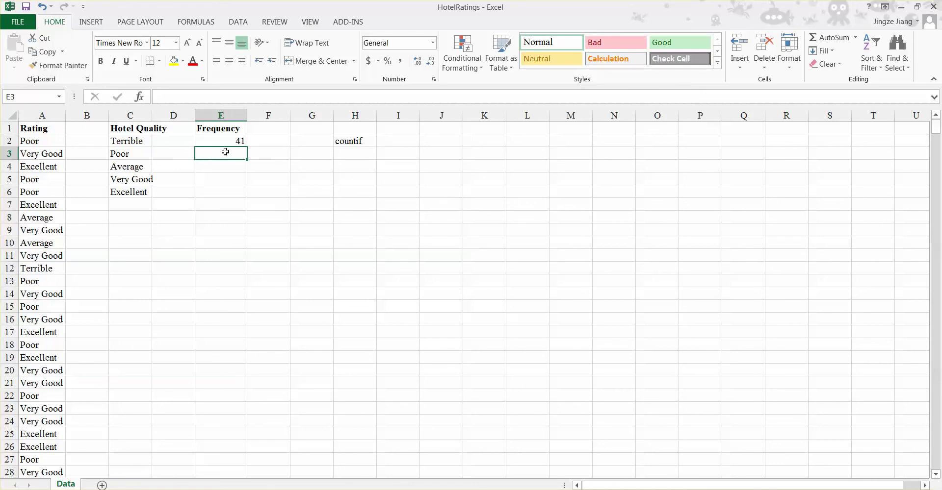
Step: Count the Poor ratings in cell E3 with the formula =COUNTIF(A2:A650,C3)
{"action": "type", "text": "="}
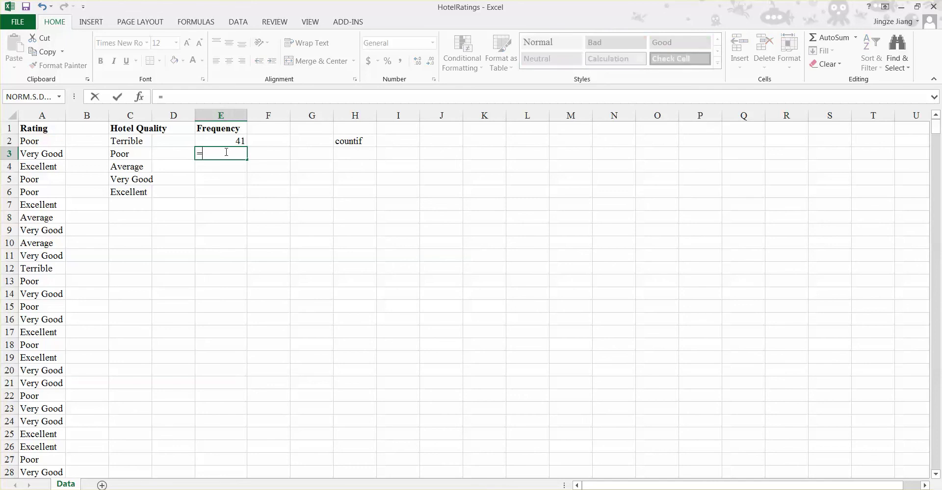
{"action": "type", "text": "COUNT"}
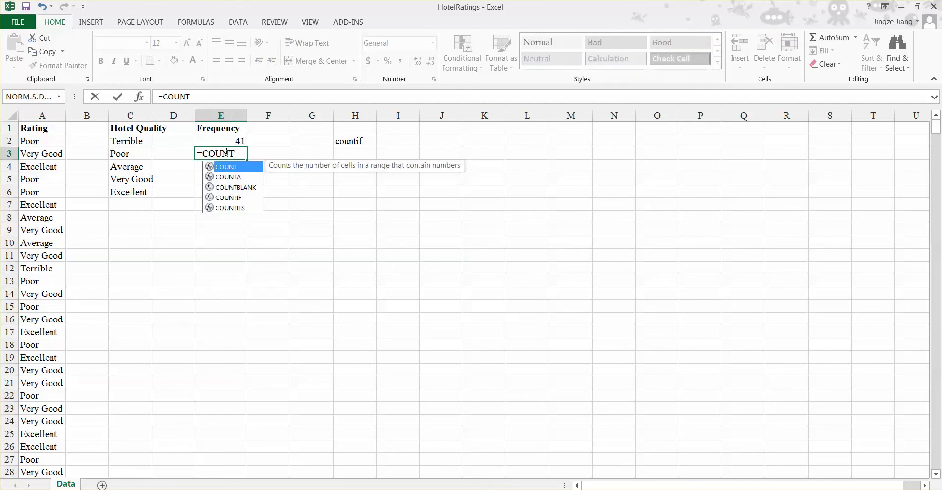
{"action": "type", "text": "IF("}
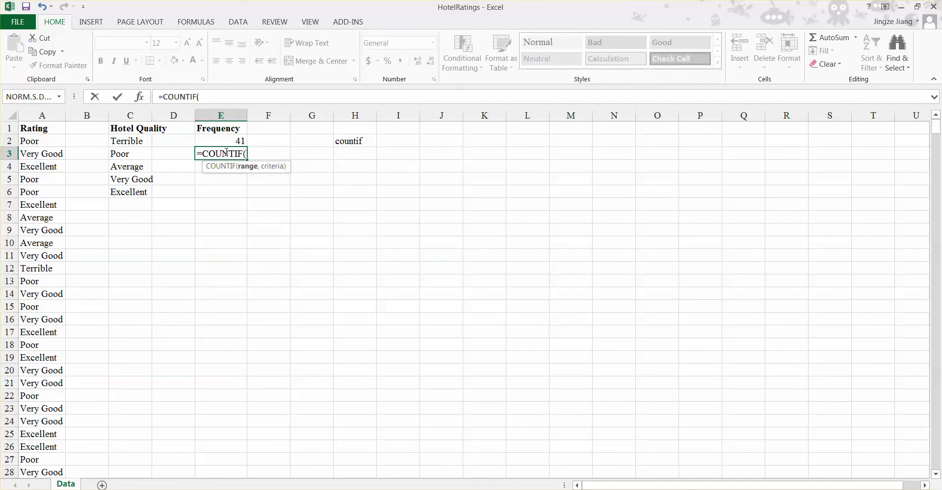
{"action": "type", "text": "A2:"}
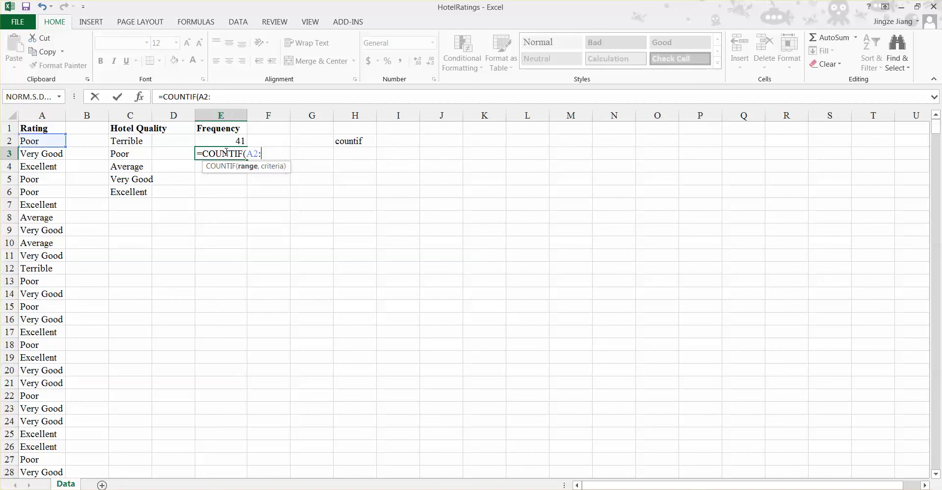
{"action": "type", "text": "A65"}
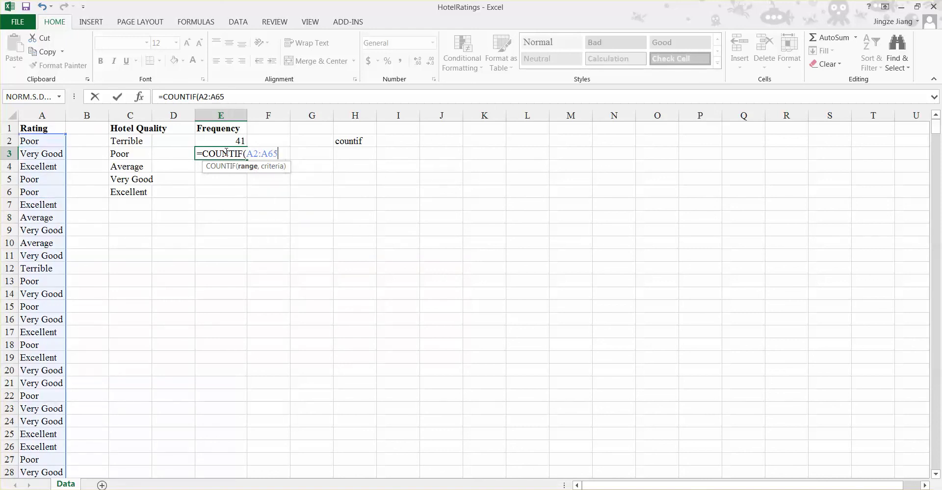
{"action": "type", "text": "0,"}
{"action": "left_click", "coordinate": [125, 151]}
{"action": "type", "text": ")"}
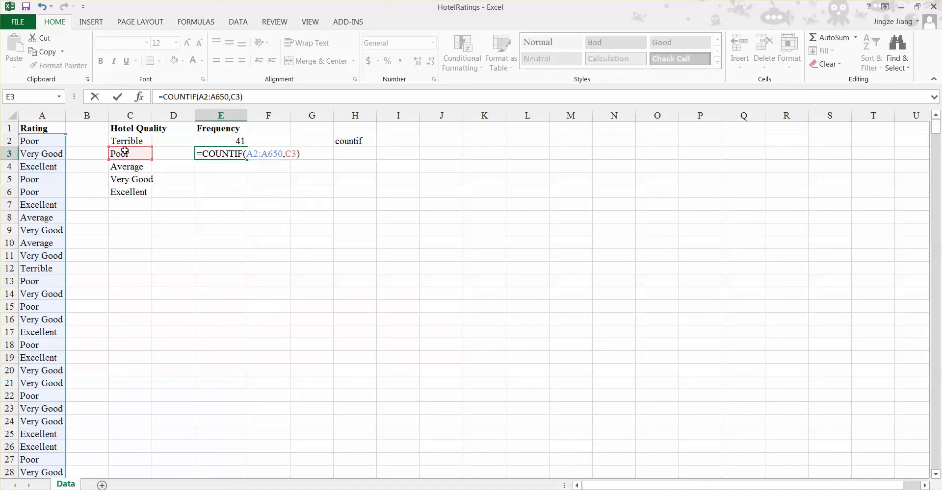
{"action": "key", "text": "Return"}
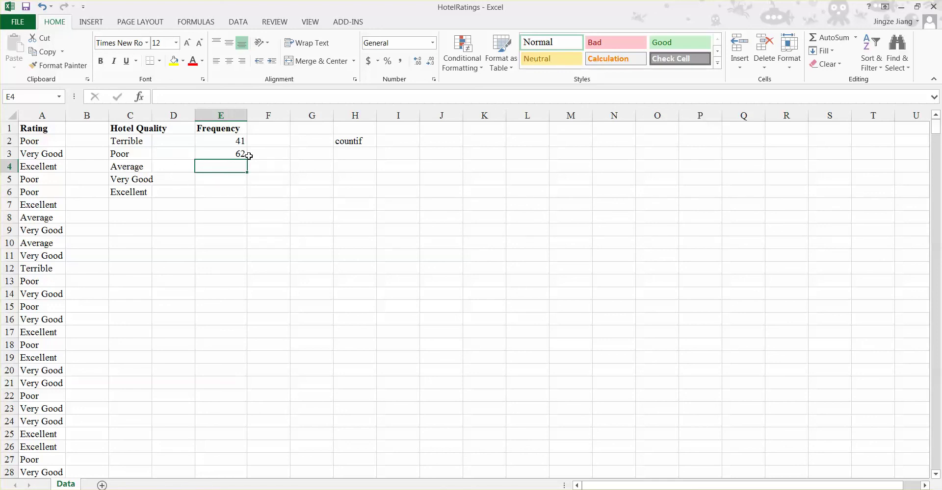
Step: Count the Average ratings in cell E4 with the formula =COUNTIF(A2:A650,C4)
{"action": "type", "text": "="}
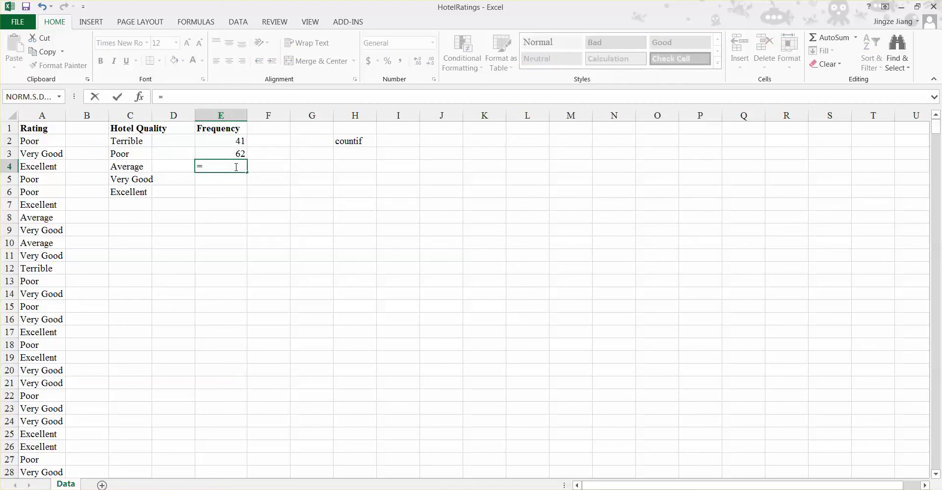
{"action": "type", "text": "COUNT"}
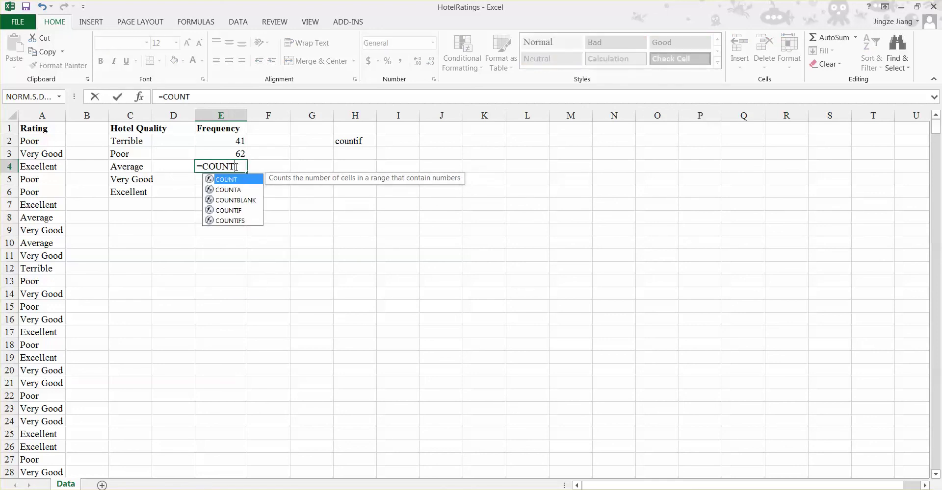
{"action": "type", "text": "IF("}
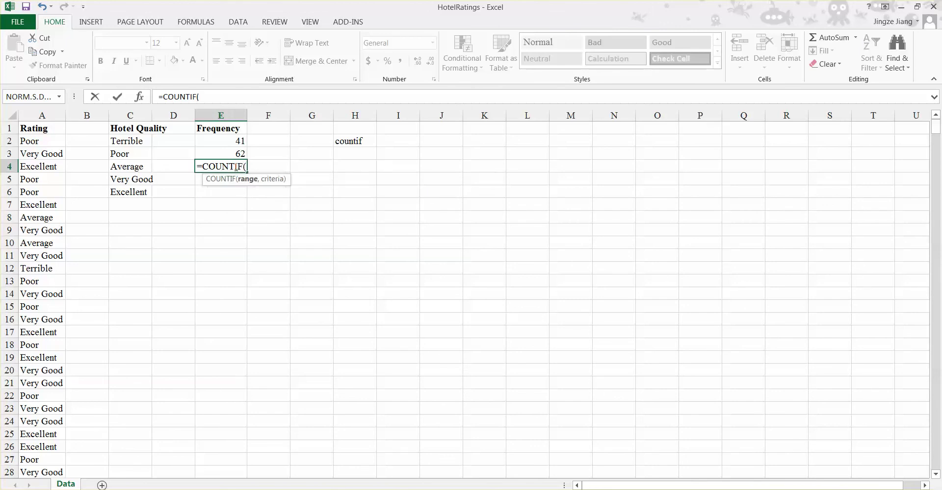
{"action": "type", "text": "A2:"}
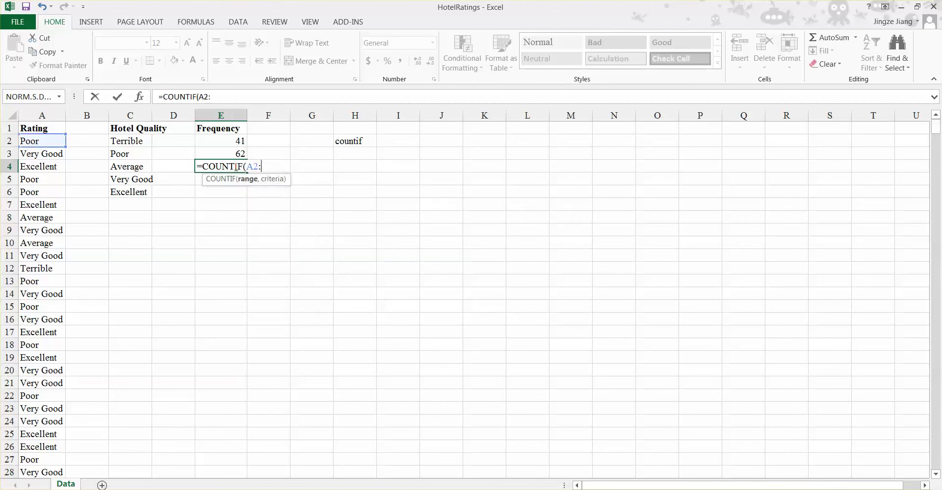
{"action": "type", "text": "A650"}
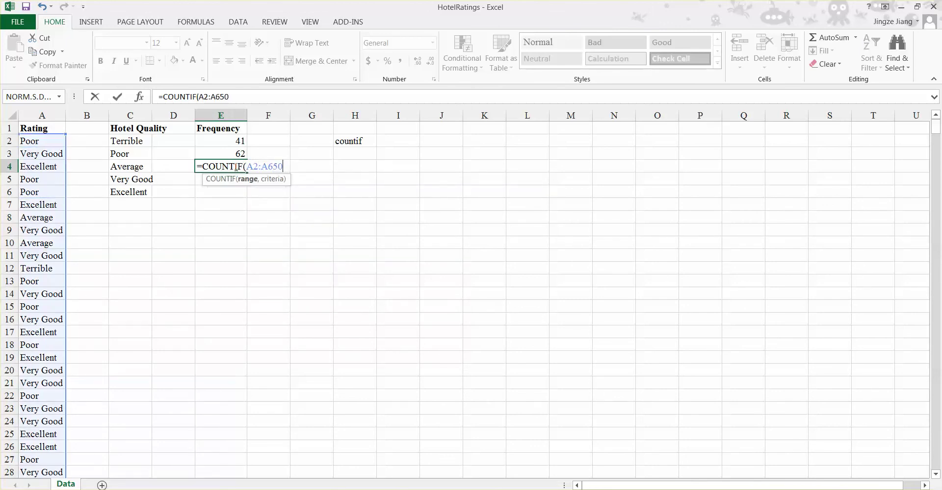
{"action": "type", "text": ","}
{"action": "left_click", "coordinate": [140, 167]}
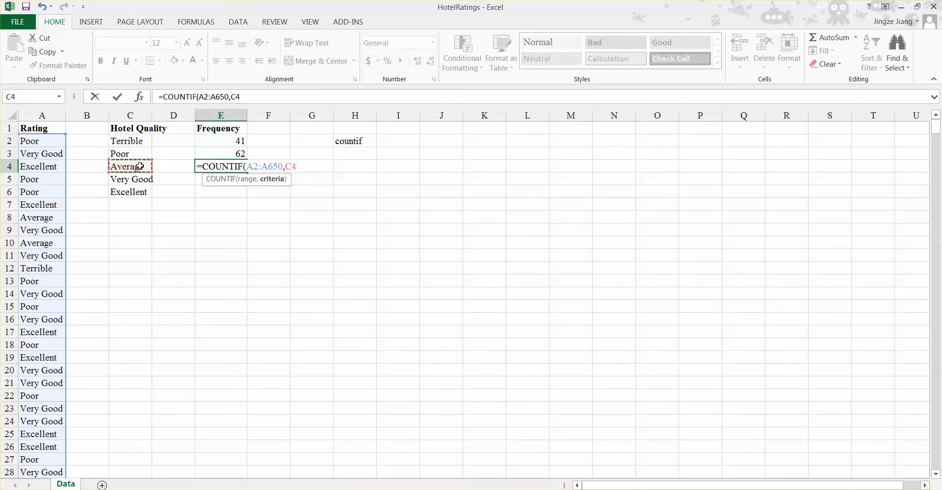
{"action": "type", "text": ")"}
{"action": "key", "text": "Return"}
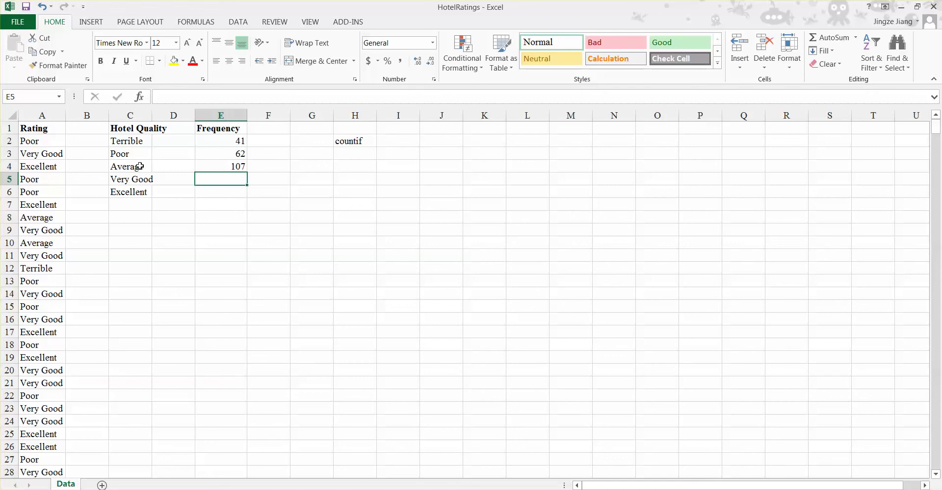
Step: Count the Very Good ratings in cell E5 with the formula =COUNTIF(A2:A650,C5)
{"action": "type", "text": "="}
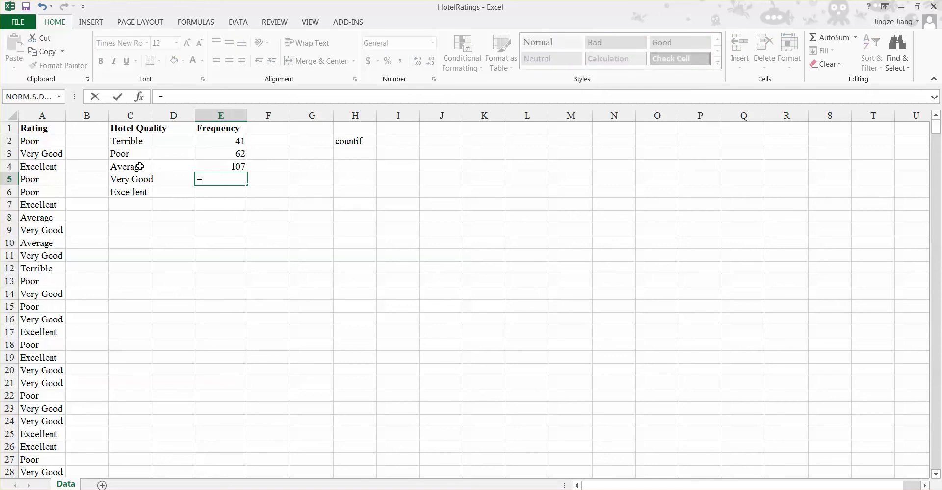
{"action": "type", "text": "COUNTI"}
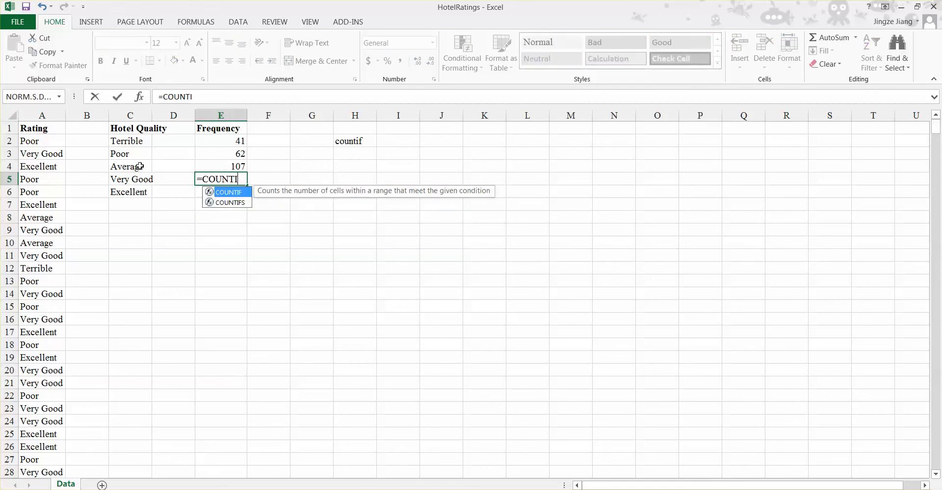
{"action": "type", "text": "F(A2:A"}
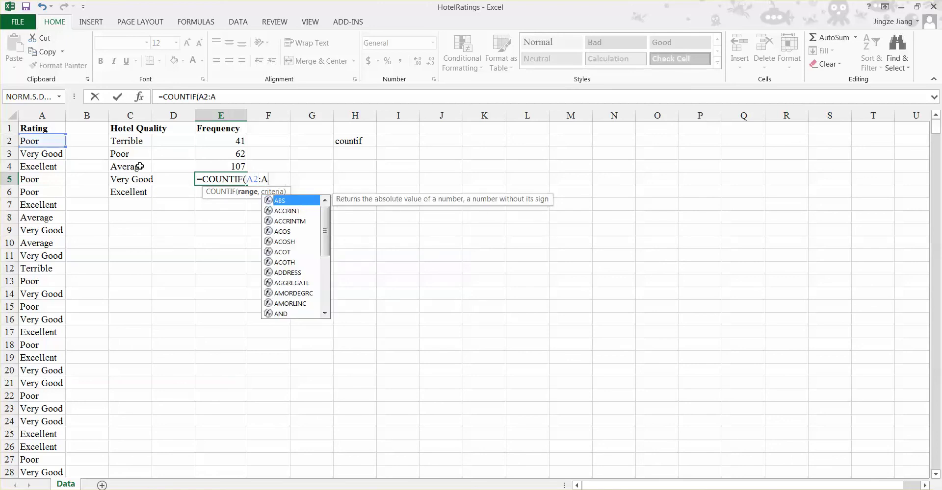
{"action": "type", "text": "5"}
{"action": "key", "text": "BackSpace"}
{"action": "type", "text": "6"}
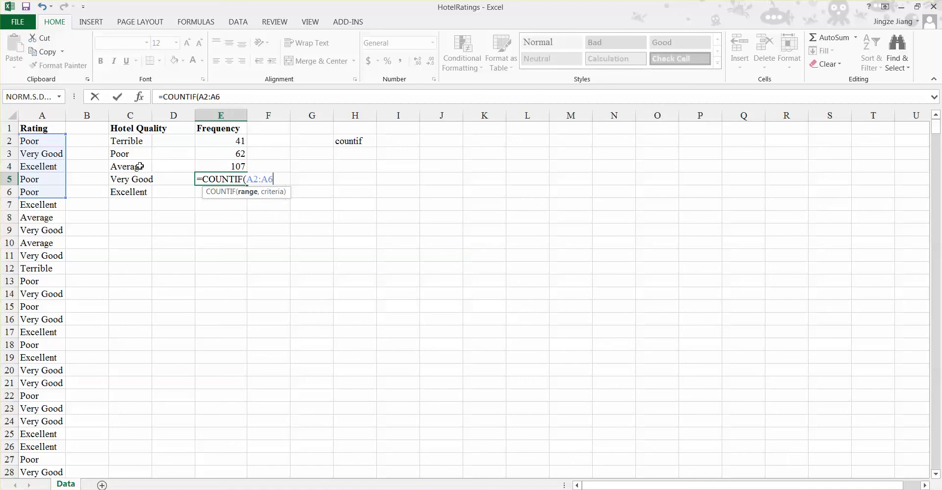
{"action": "type", "text": "50,"}
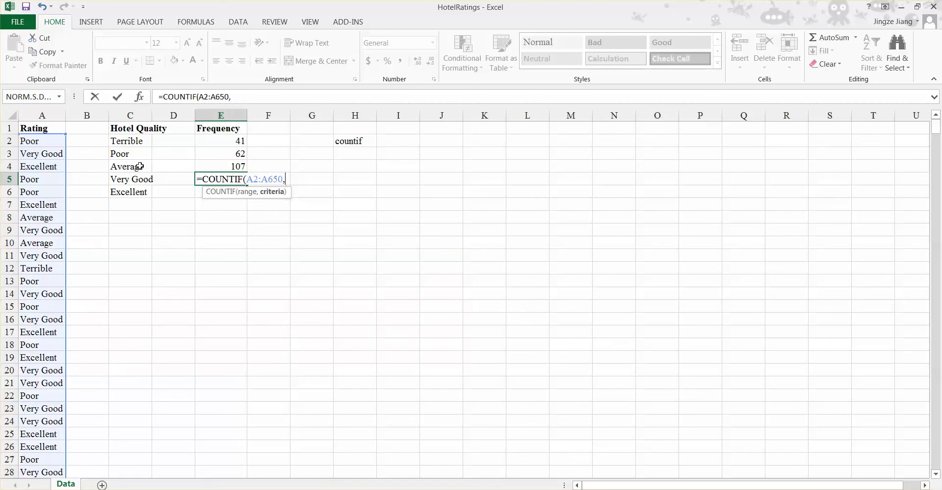
{"action": "left_click", "coordinate": [137, 181]}
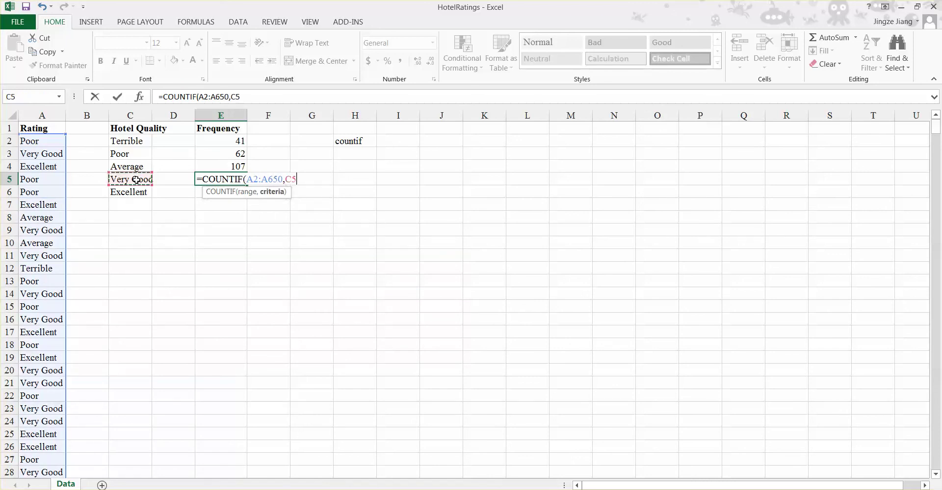
{"action": "type", "text": ")"}
{"action": "key", "text": "Return"}
Step: Count the Excellent ratings in cell E6 with a COUNTIF formula over A2:A650 using C6 as the criterion
{"action": "type", "text": "\\"}
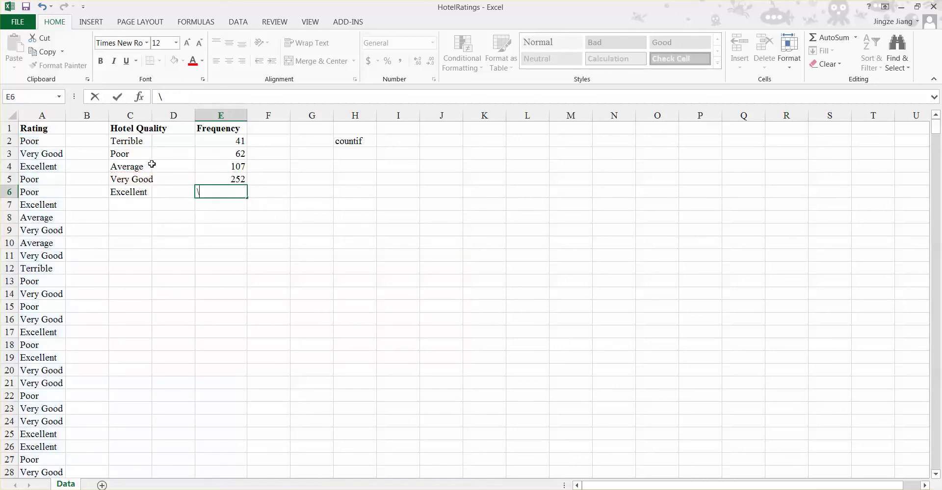
{"action": "key", "text": "BackSpace"}
{"action": "type", "text": "=COUNTIF("}
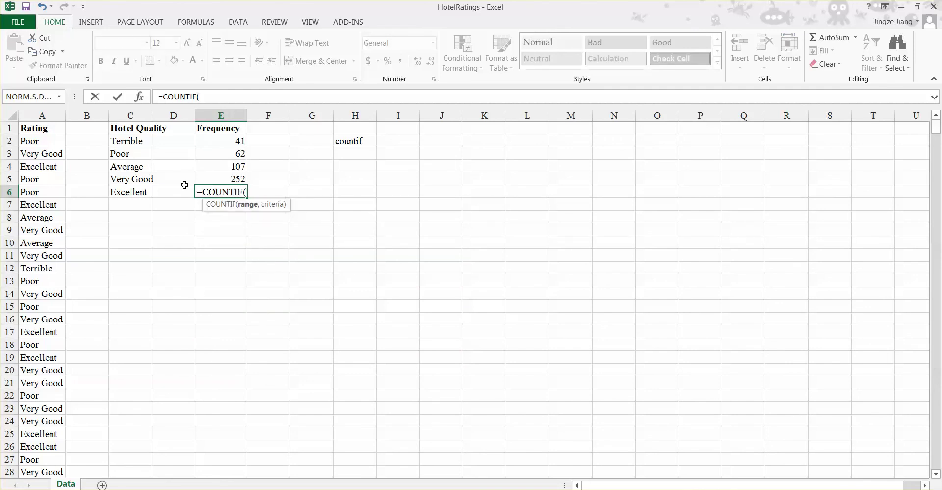
{"action": "type", "text": "A2:"}
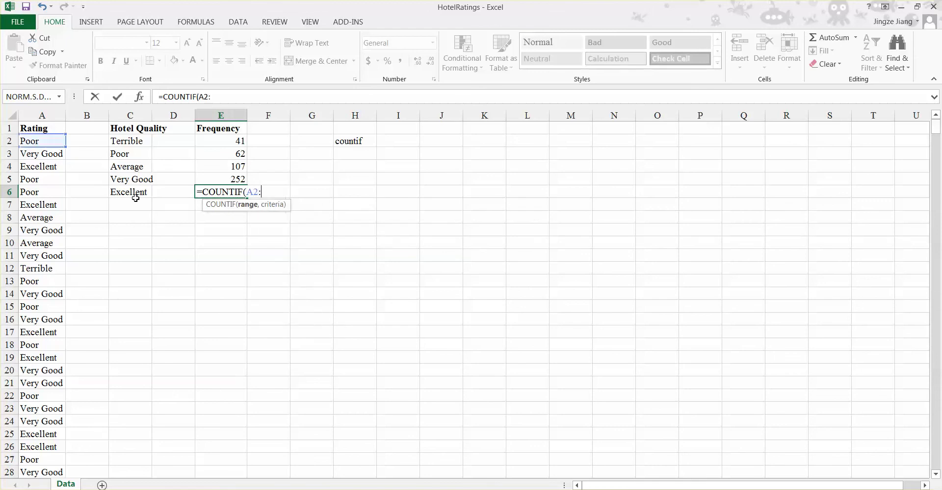
{"action": "type", "text": "A650,"}
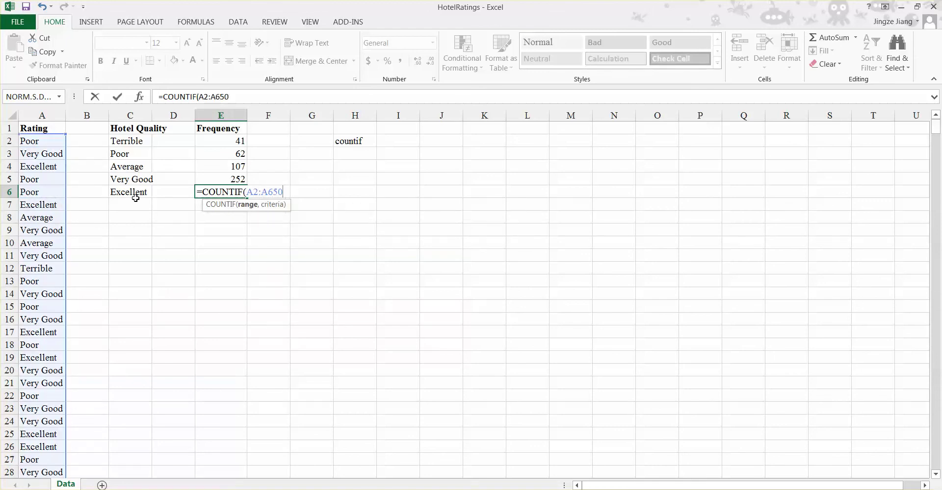
{"action": "left_click", "coordinate": [114, 194]}
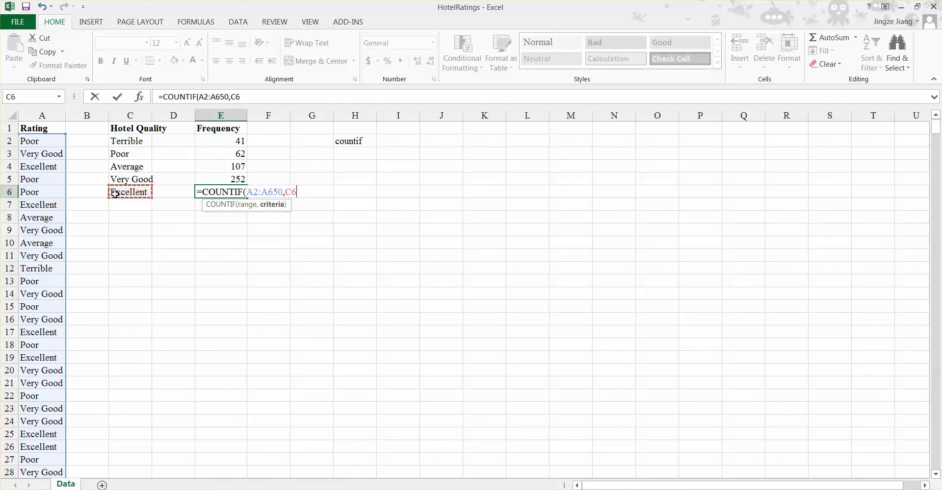
{"action": "key", "text": "Return"}
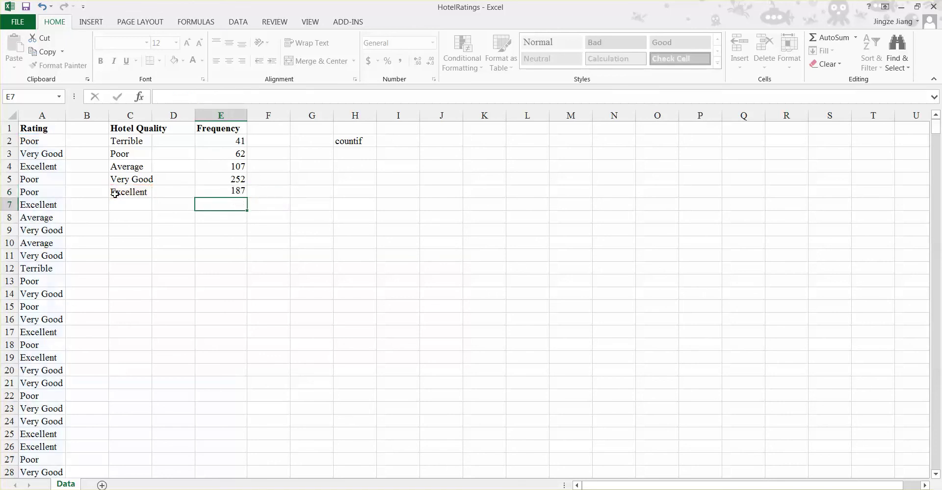